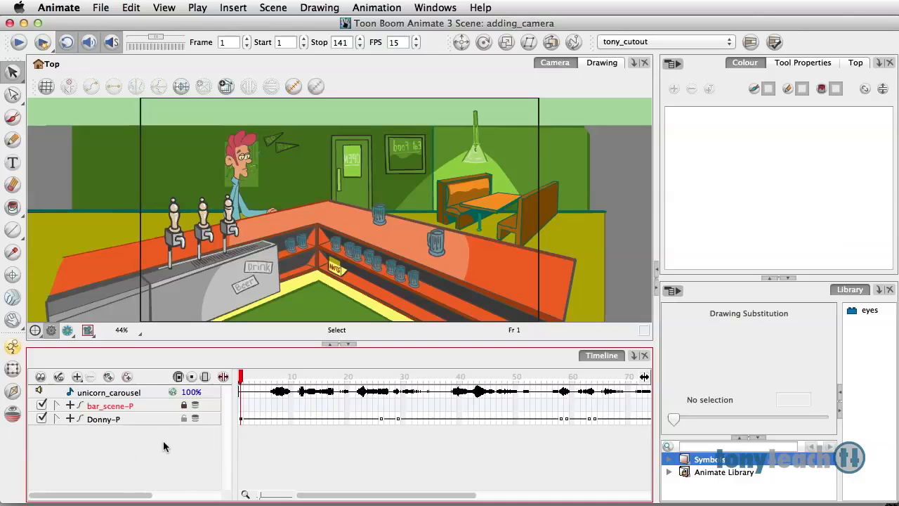
Step: Add a Camera layer to the timeline and give it a parent peg
click(78, 377)
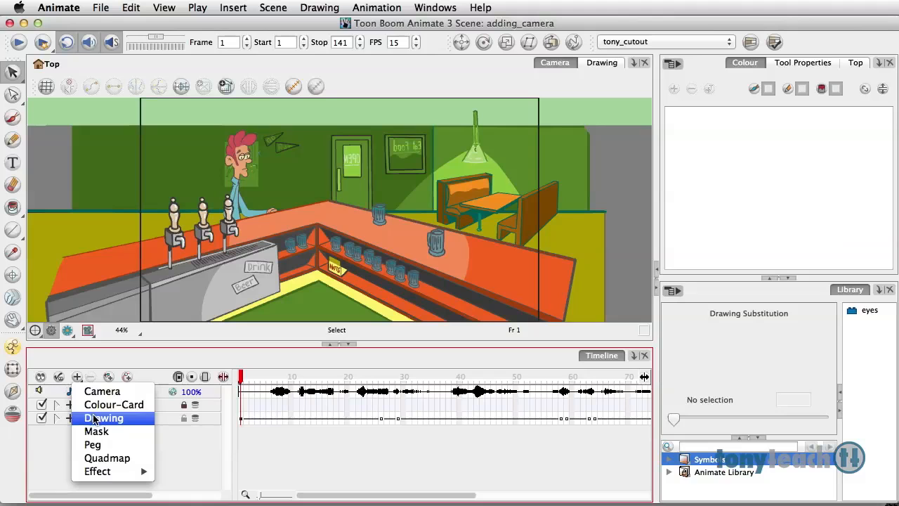
click(103, 392)
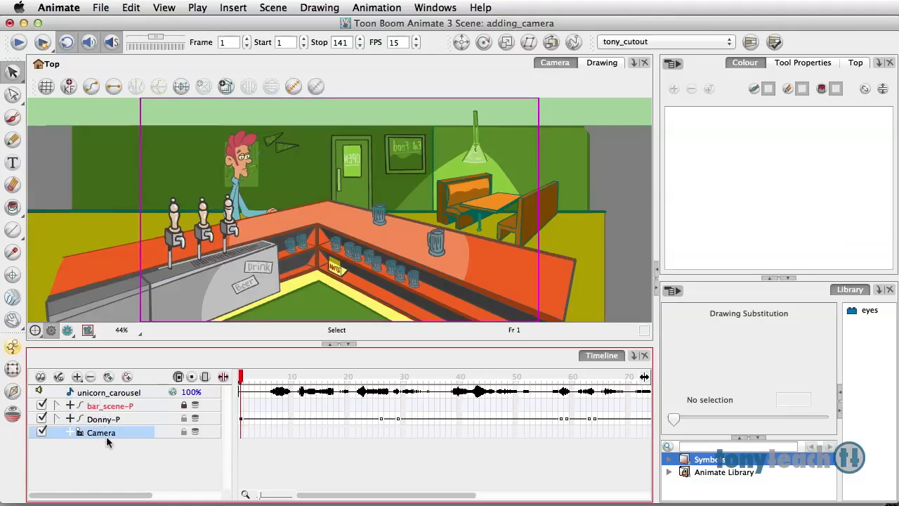
click(127, 377)
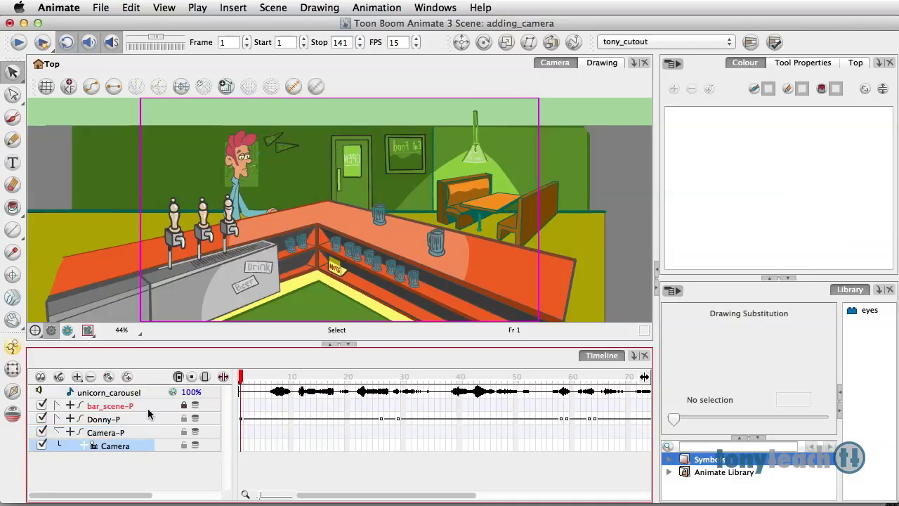
Step: Collapse the Camera-P peg and add a keyframe to it at frame 1 in Animate mode with the Transform tool
scroll(277, 215, down, 2)
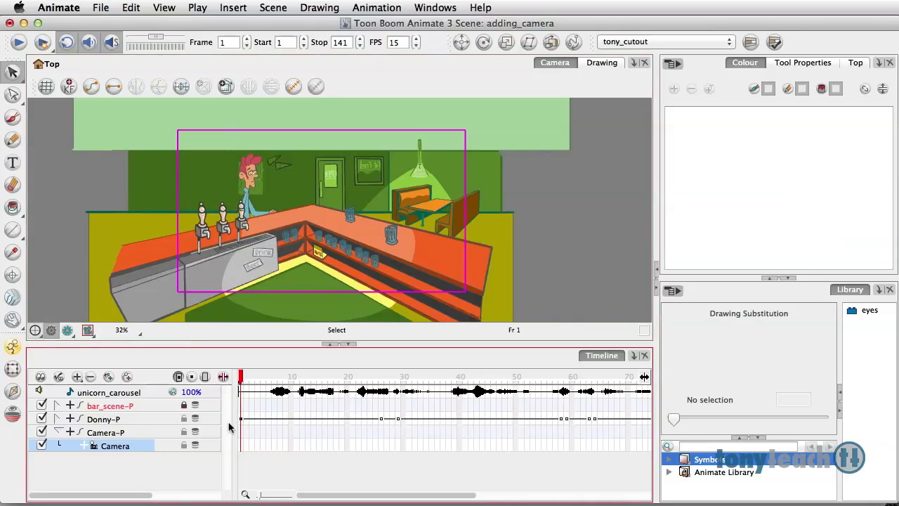
click(14, 350)
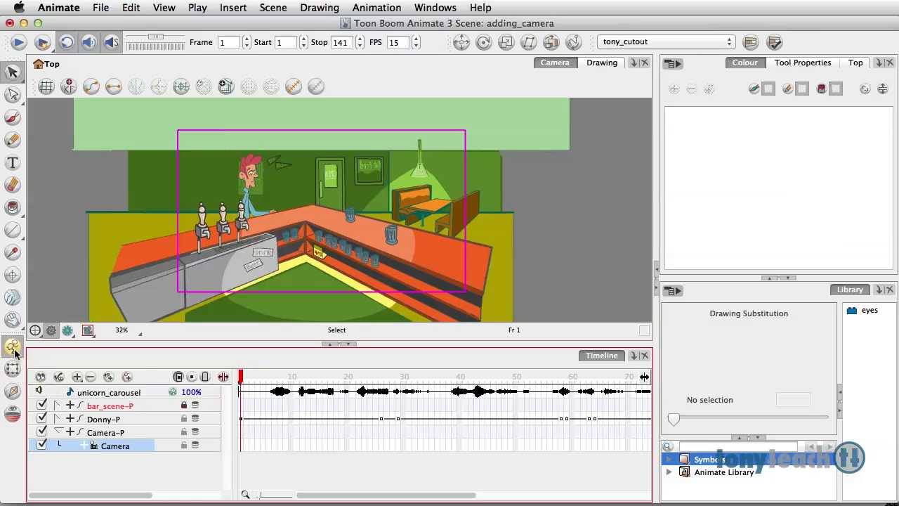
click(14, 367)
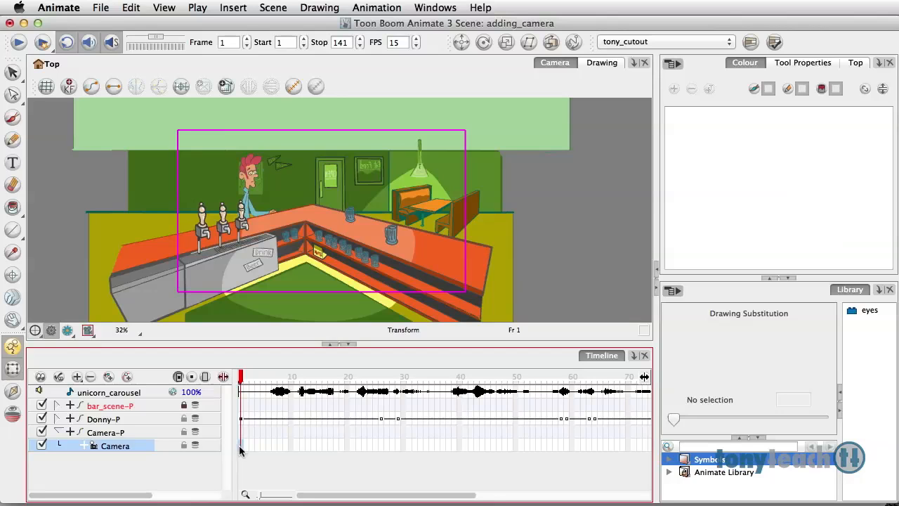
click(58, 433)
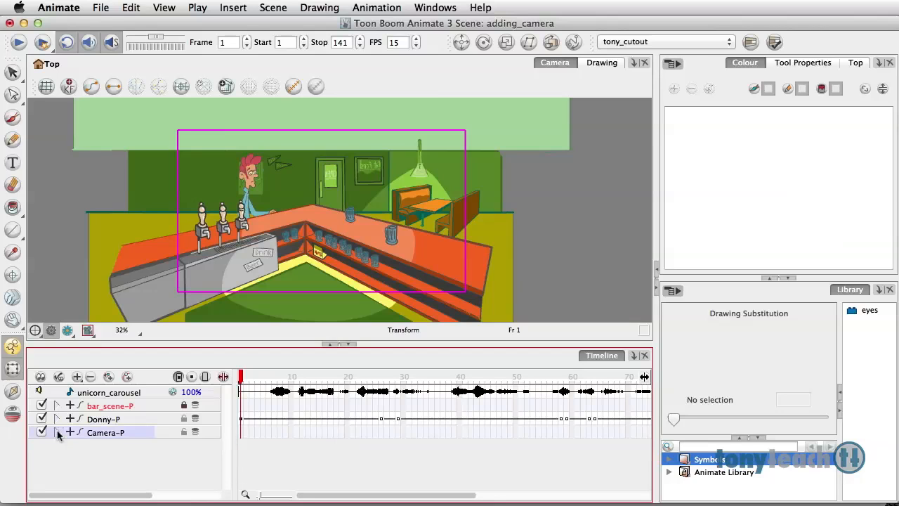
click(242, 433)
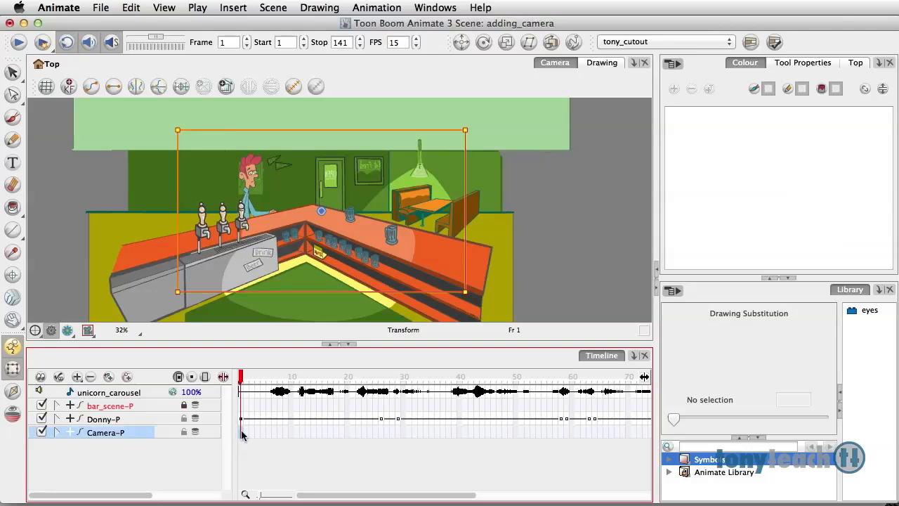
key(F6)
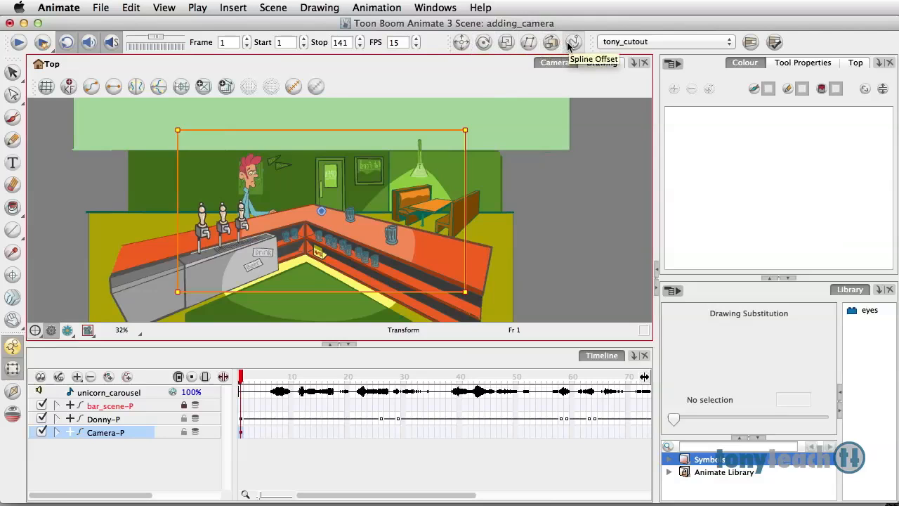
Step: Nudge the camera peg slightly left and down at frame 1 with the Translate tool, and show the Top view
click(467, 43)
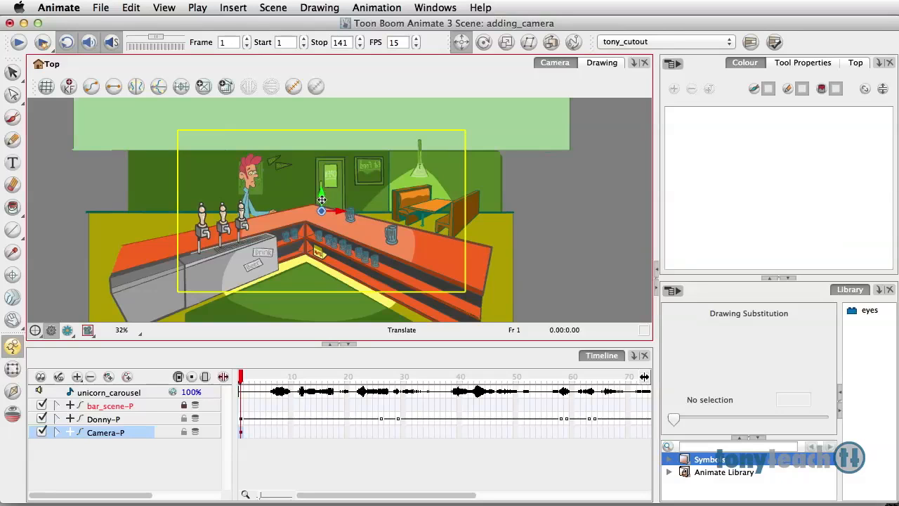
drag(322, 197, 332, 212)
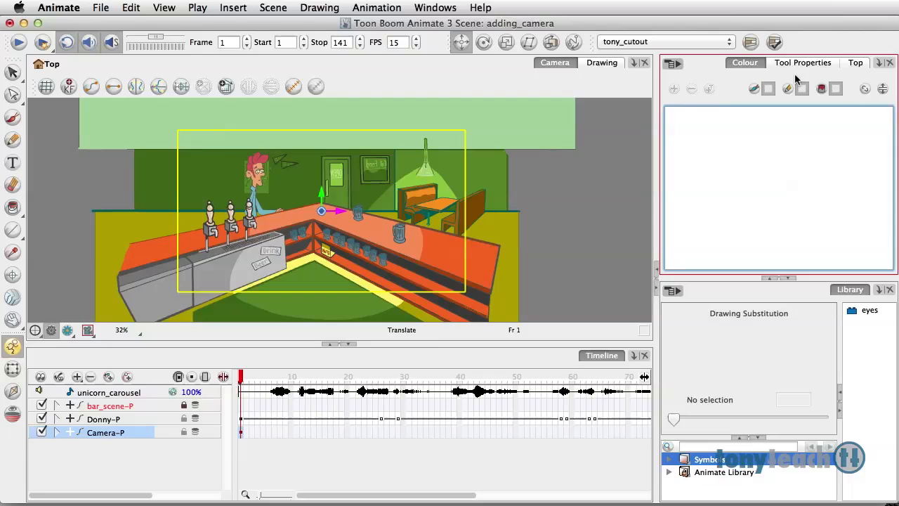
click(852, 62)
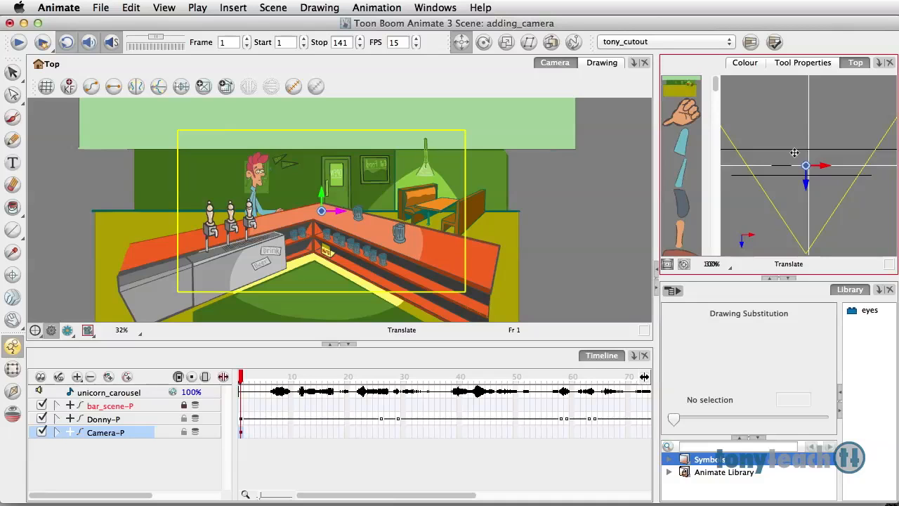
Step: Turn off sound scrubbing and nudge the camera peg slightly up at frame 13
click(292, 368)
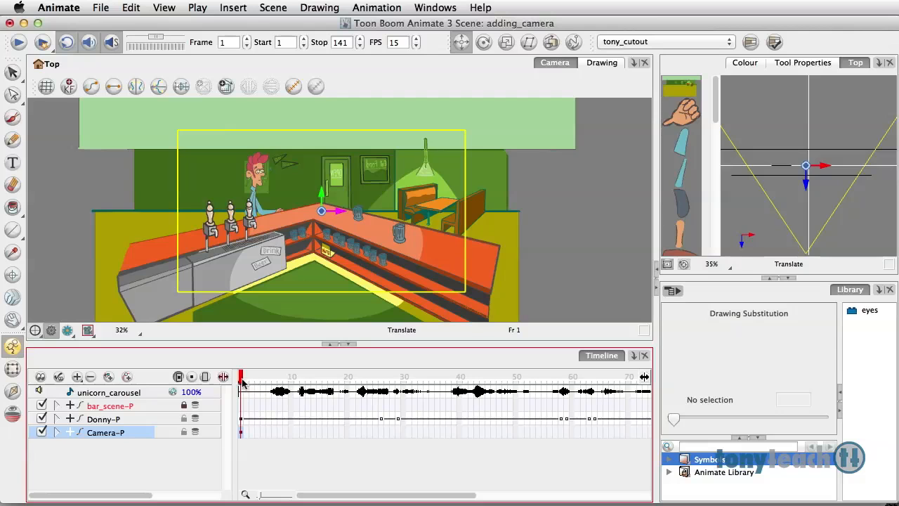
drag(241, 381, 299, 387)
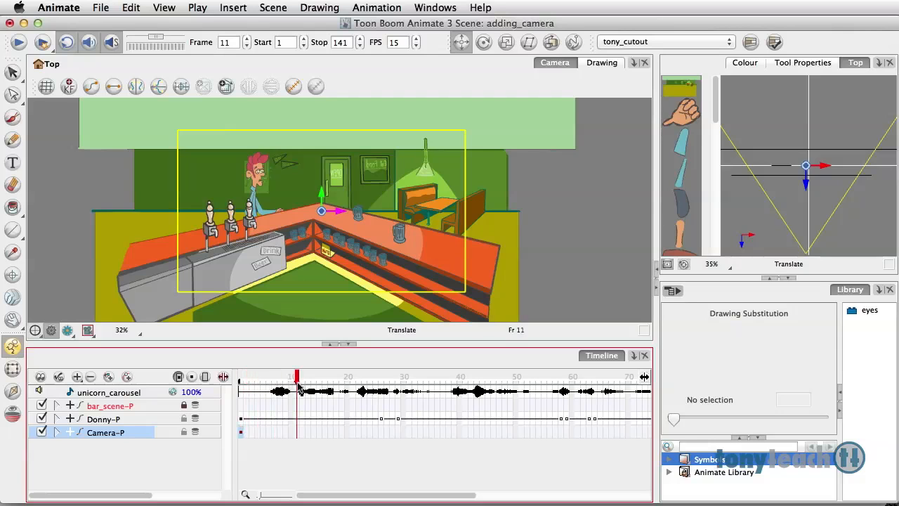
click(114, 48)
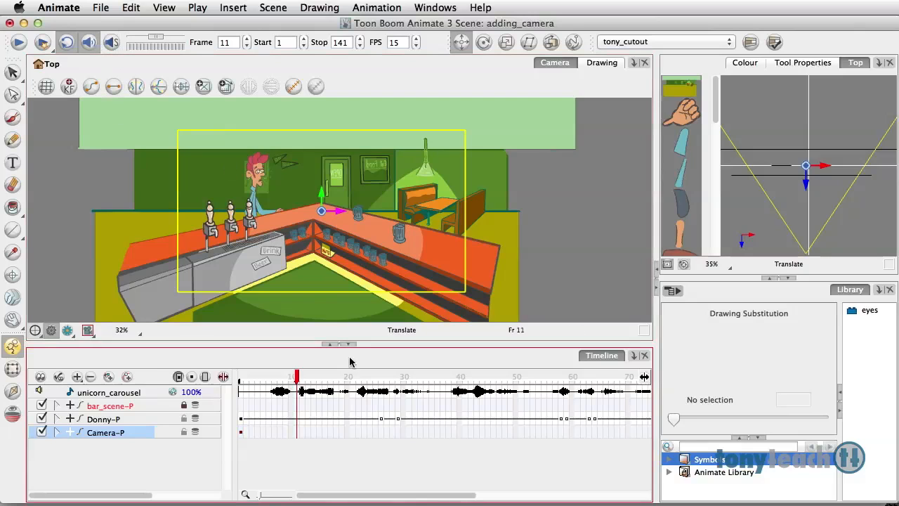
drag(297, 381, 308, 381)
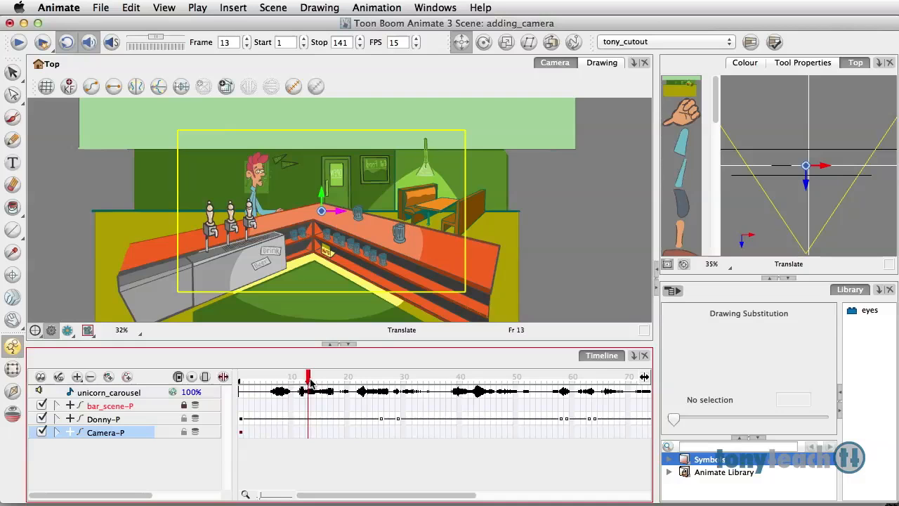
drag(324, 190, 322, 186)
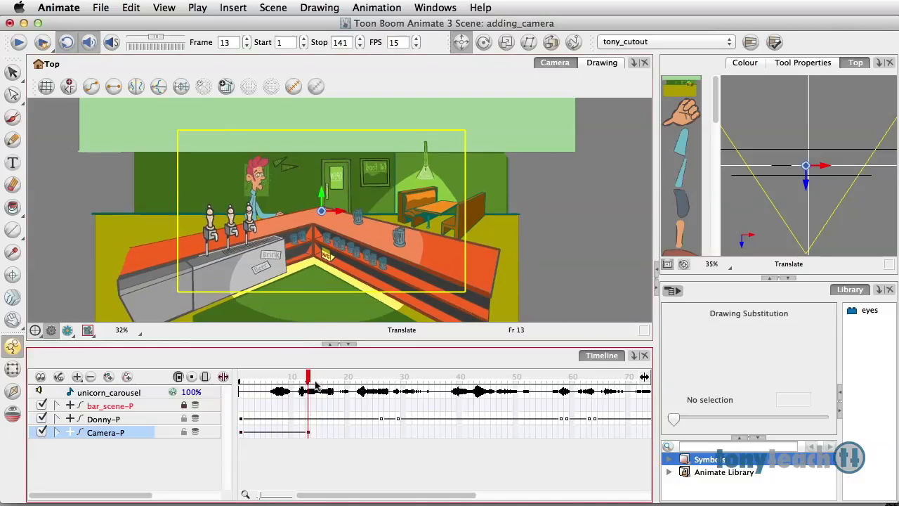
Step: Nudge the camera peg slightly left and down at frame 24 and slightly left at frame 33
drag(309, 383, 370, 391)
drag(352, 288, 355, 285)
drag(370, 383, 421, 388)
click(344, 237)
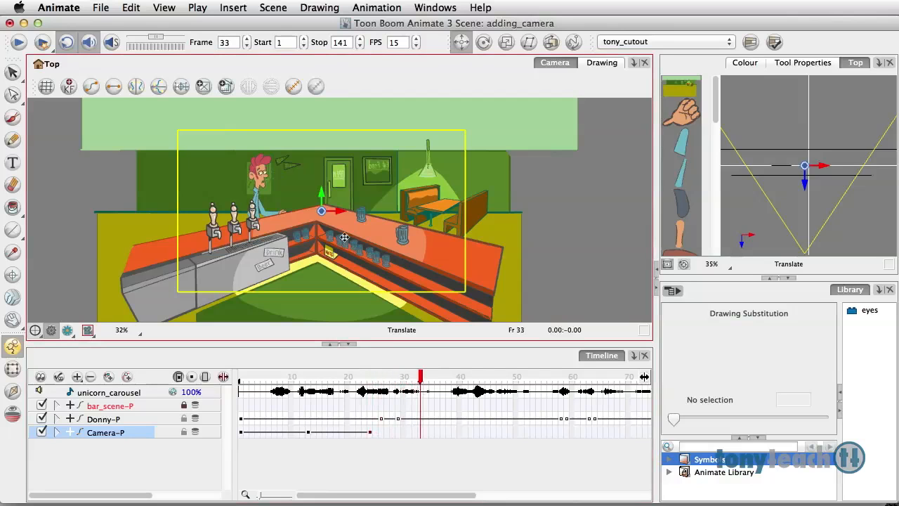
drag(342, 216, 345, 216)
click(423, 385)
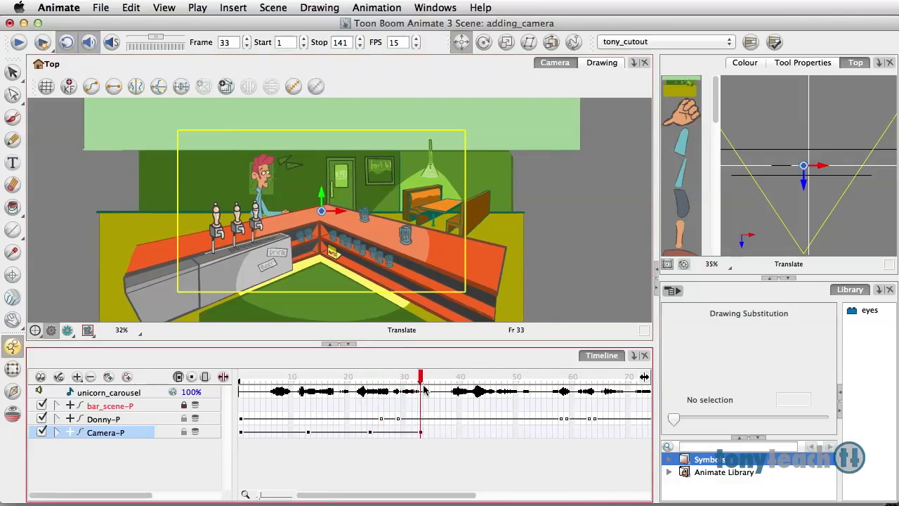
Step: Nudge the camera peg slightly up at frame 43 and slightly left at frame 52
drag(424, 383, 477, 388)
drag(330, 195, 330, 192)
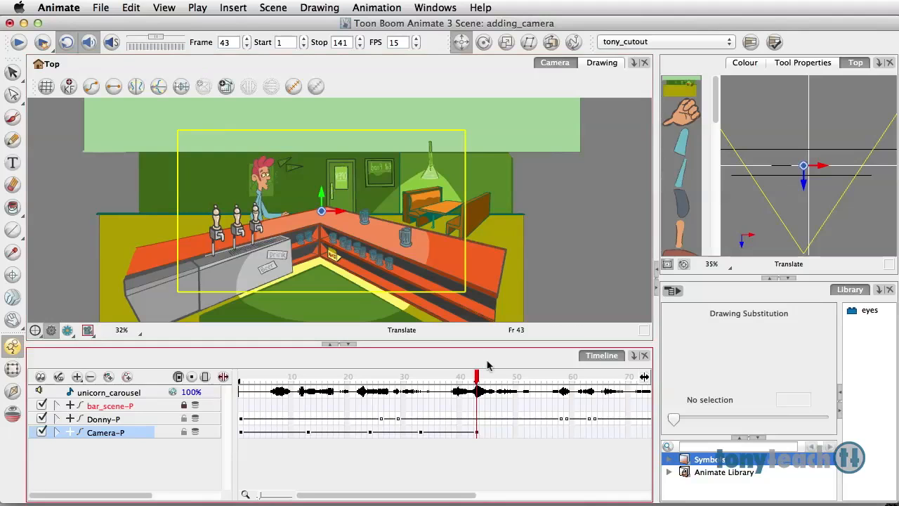
drag(479, 383, 528, 385)
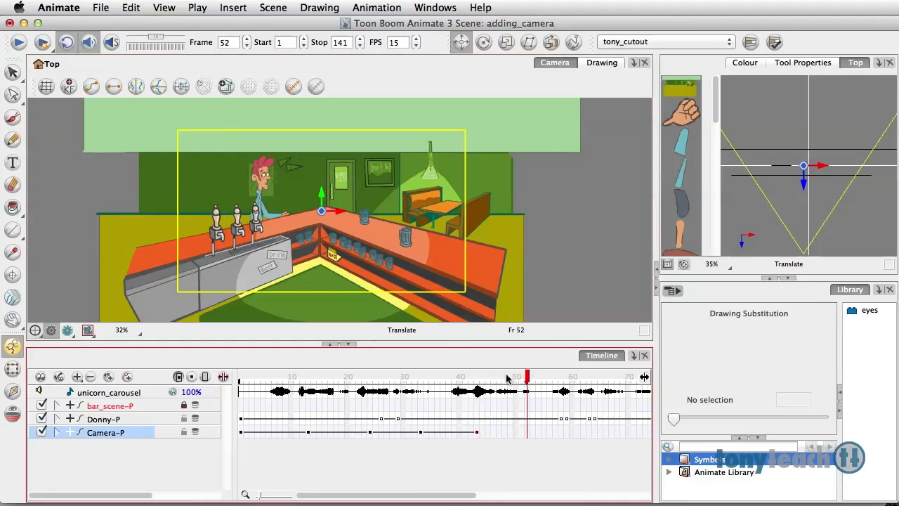
drag(337, 217, 338, 217)
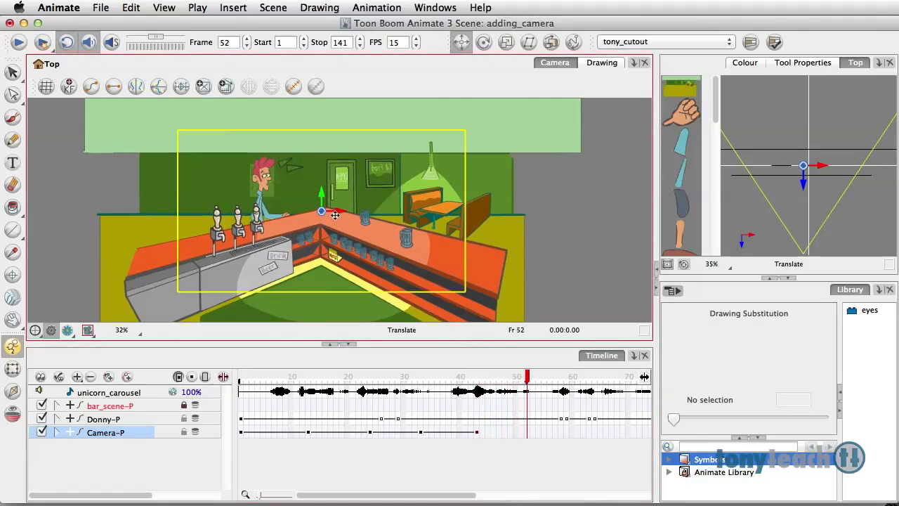
Step: Nudge the camera peg slightly down at frame 61 and slightly left and down at frame 69
drag(526, 382, 578, 386)
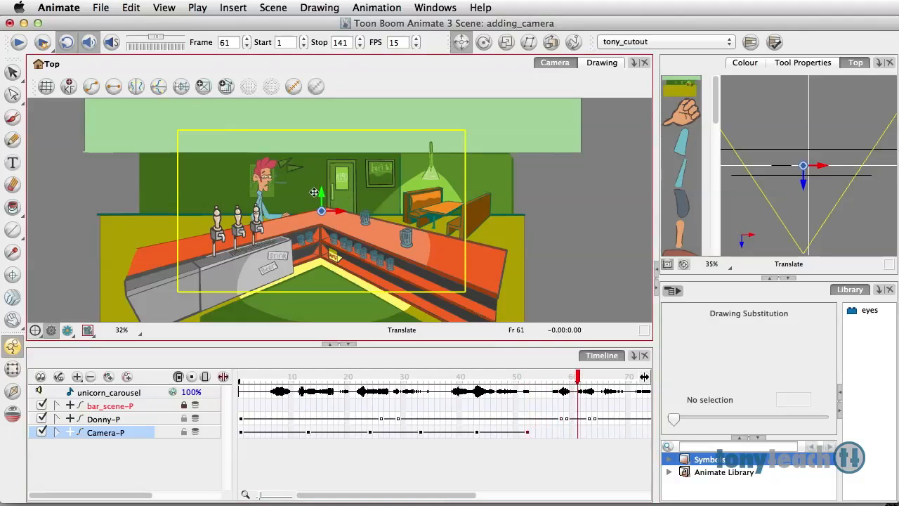
drag(319, 193, 318, 189)
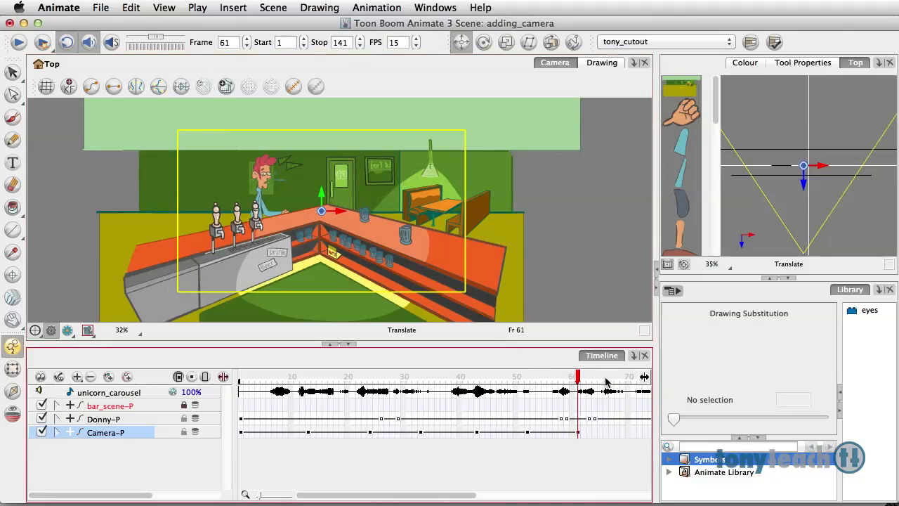
drag(576, 376, 622, 377)
drag(342, 212, 343, 209)
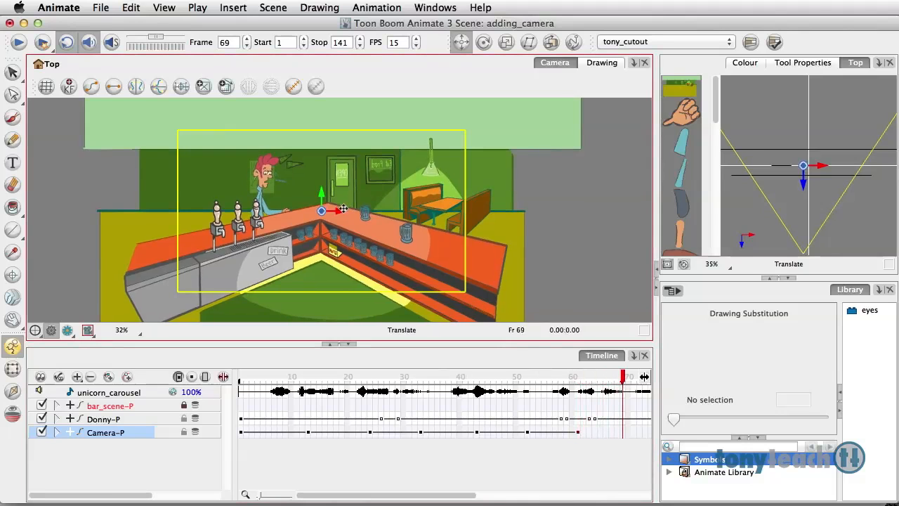
Step: Nudge the camera peg slightly left and down at frame 75 and slightly up at frame 81
drag(624, 377, 531, 377)
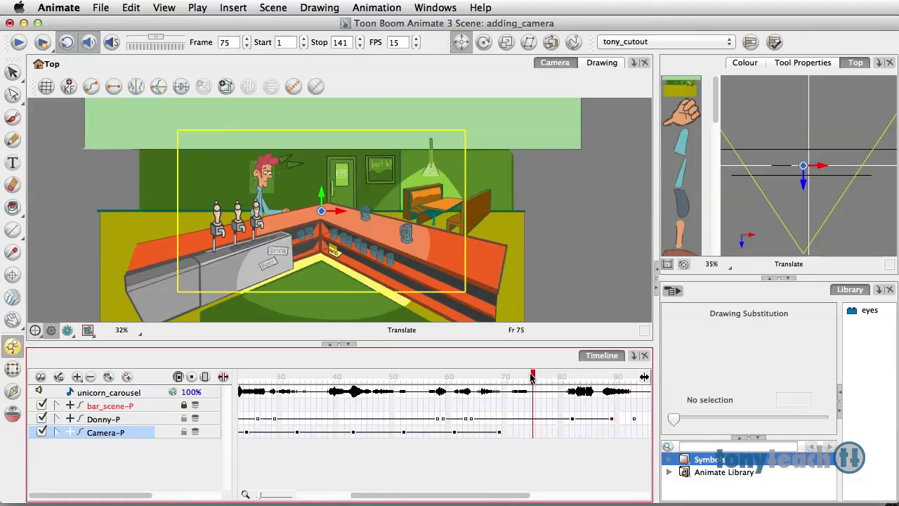
drag(326, 196, 321, 193)
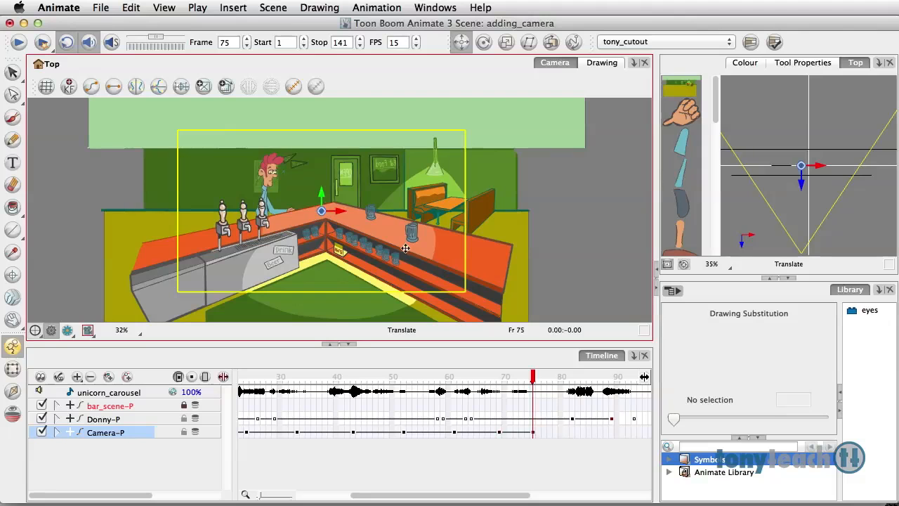
drag(535, 377, 566, 377)
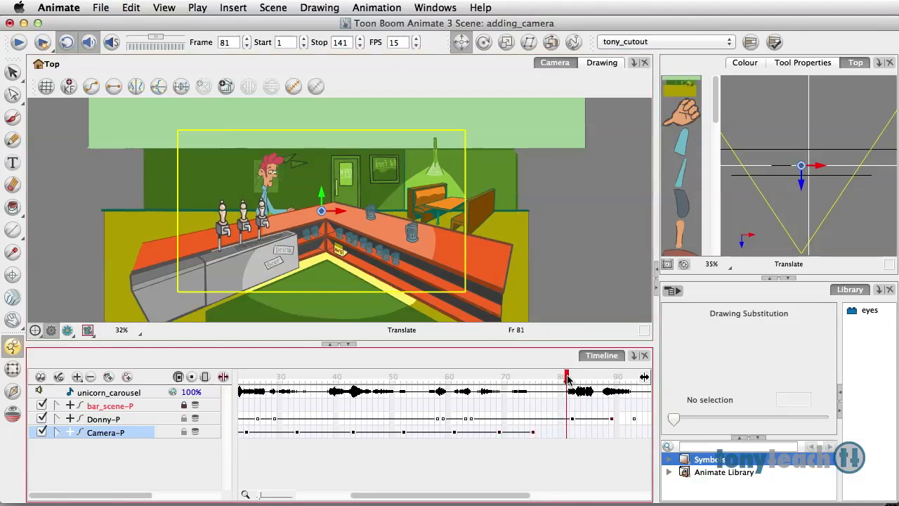
drag(327, 184, 324, 184)
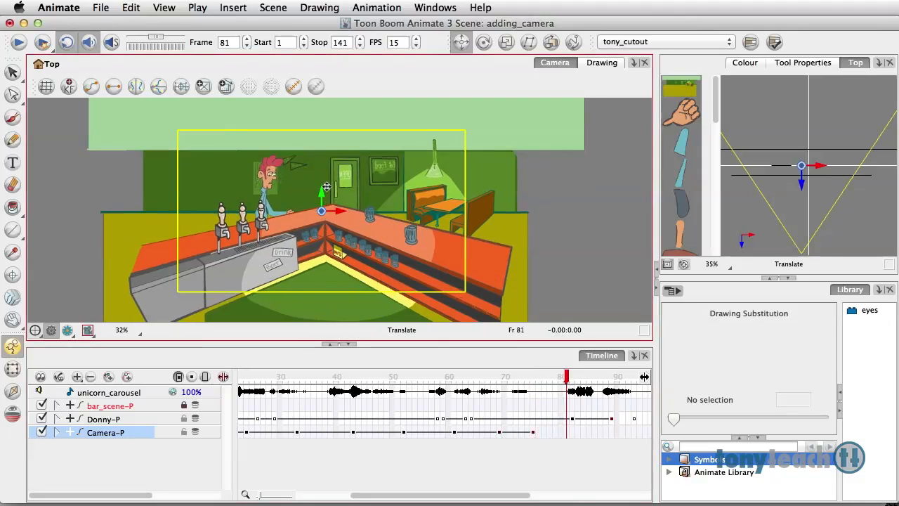
Step: Nudge the camera peg slightly up at frame 90 and slightly left at frame 96
drag(572, 377, 618, 377)
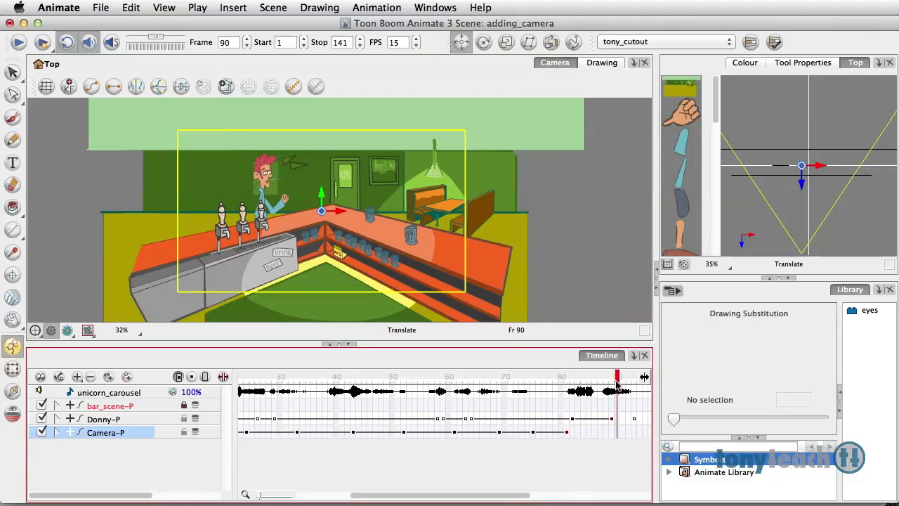
drag(322, 191, 321, 191)
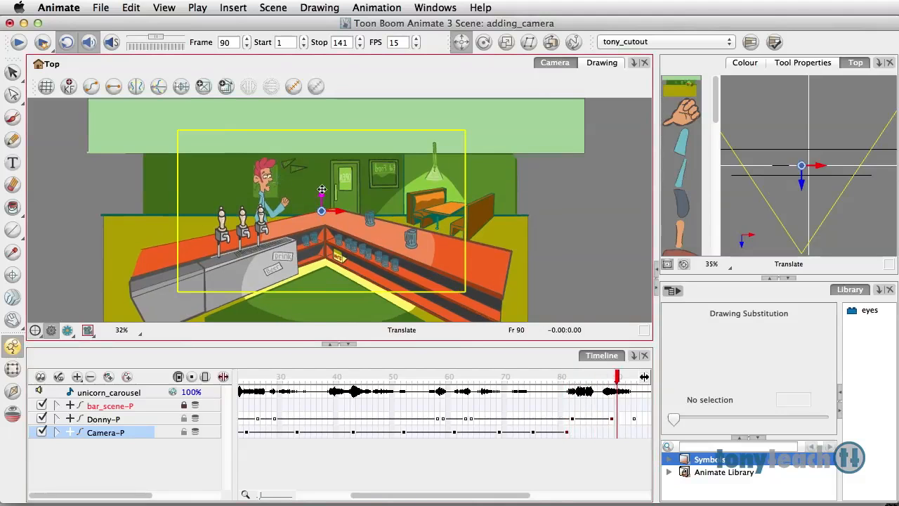
drag(618, 379, 563, 377)
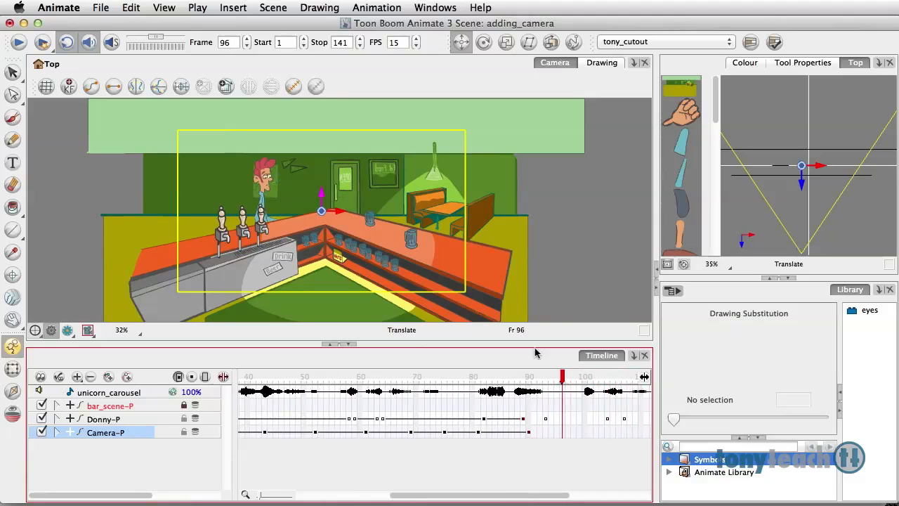
drag(344, 209, 342, 210)
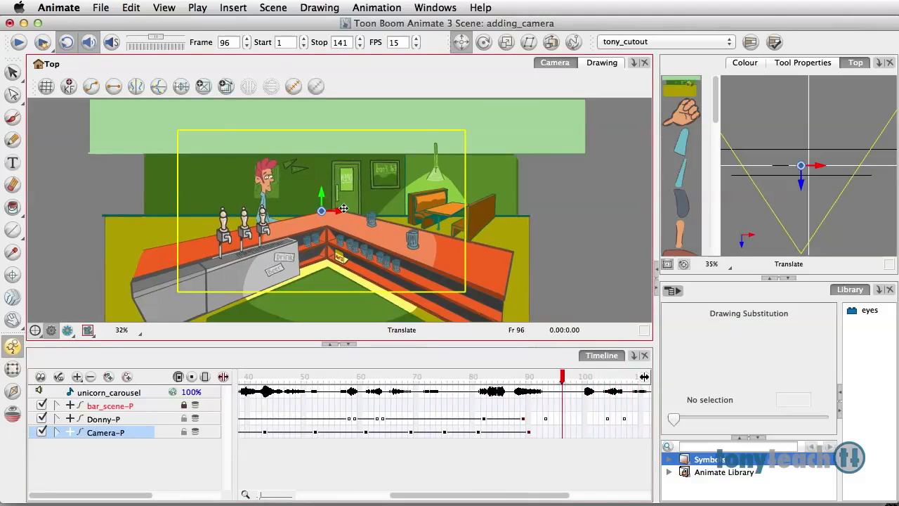
Step: Nudge the camera peg slightly left at frame 103
click(580, 379)
drag(581, 381, 602, 379)
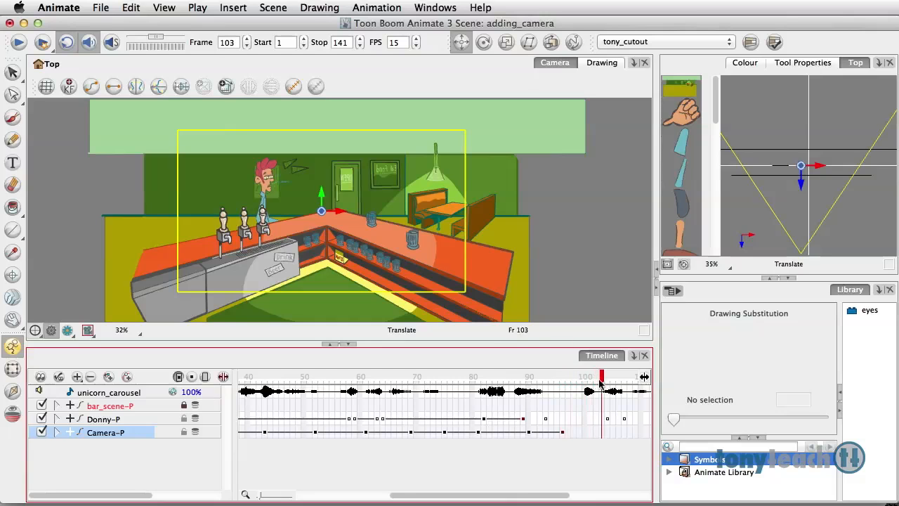
drag(347, 209, 344, 210)
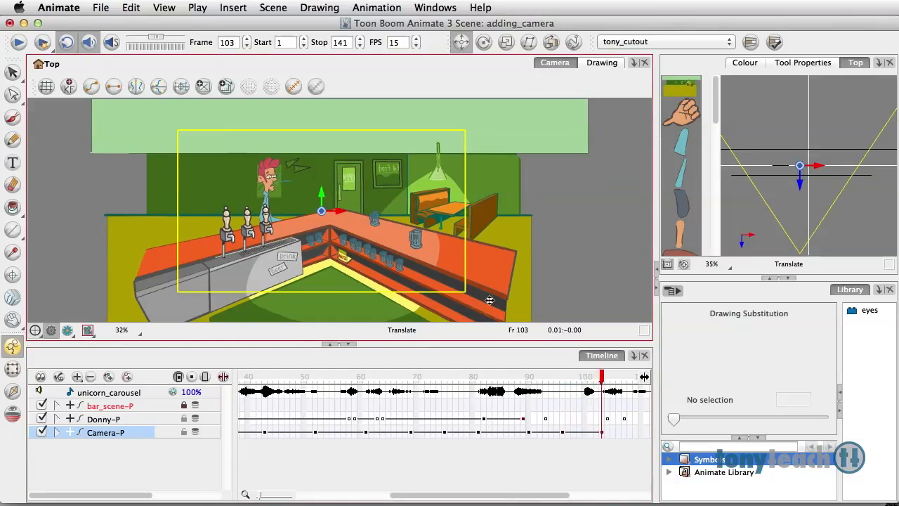
Step: Keyframe slight translations of the camera peg at frames 109, 115 and 123
drag(609, 379, 546, 376)
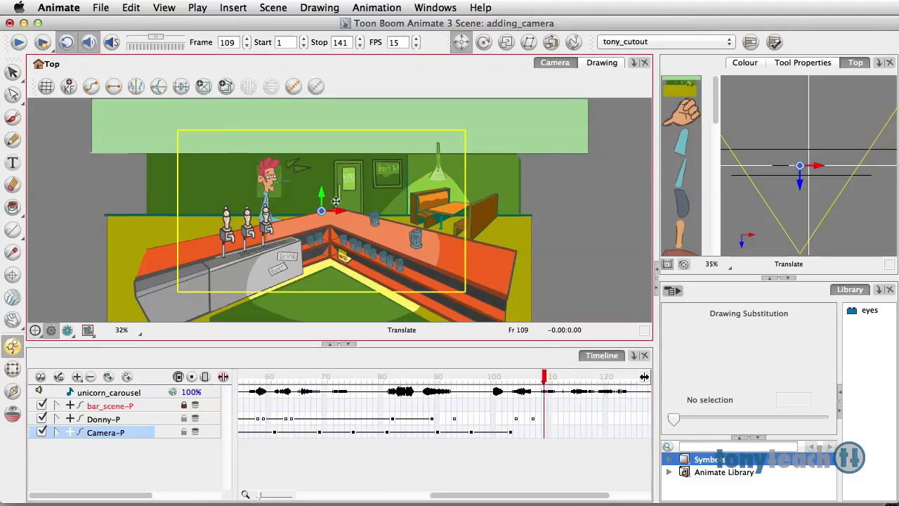
drag(330, 193, 325, 194)
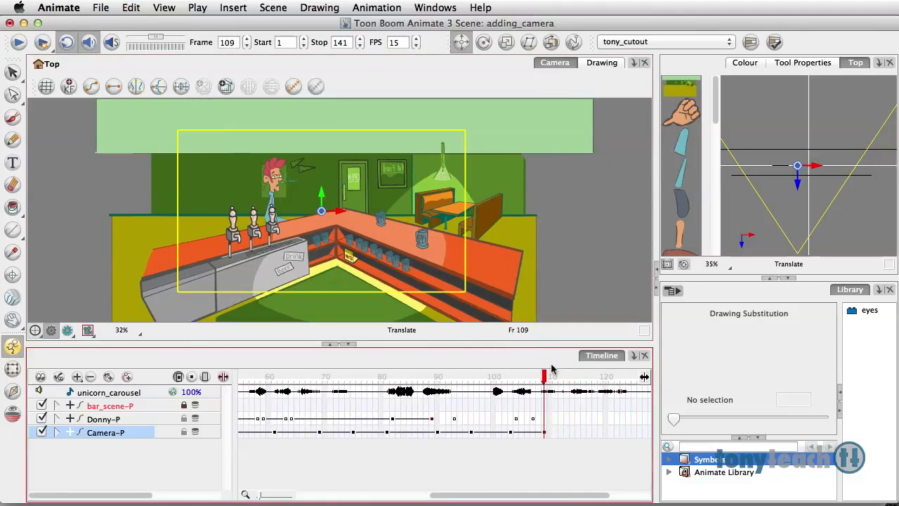
drag(545, 377, 577, 382)
drag(342, 210, 339, 209)
drag(580, 385, 608, 379)
drag(327, 191, 326, 191)
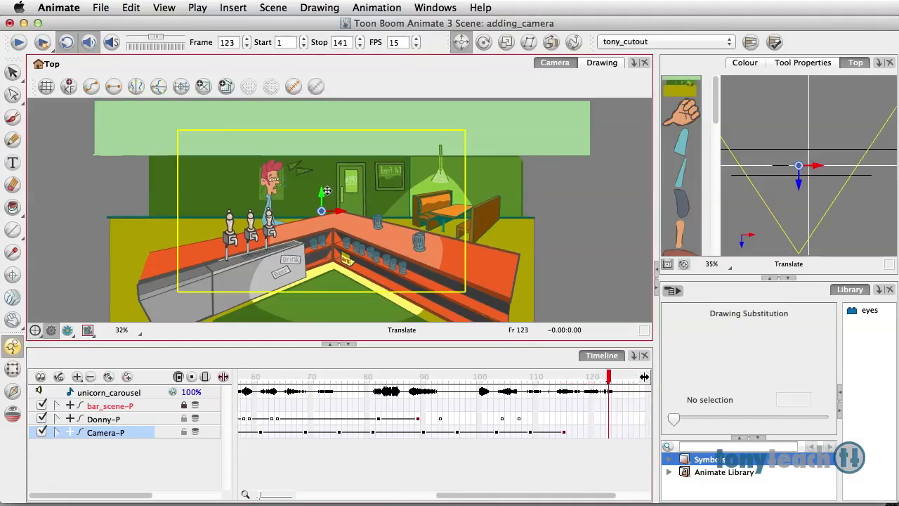
Step: Keyframe slight translations of the camera peg at frames 130, 135 and 141
drag(609, 379, 569, 380)
drag(342, 210, 336, 211)
drag(569, 379, 598, 379)
drag(329, 200, 326, 201)
drag(598, 379, 633, 379)
drag(332, 215, 329, 218)
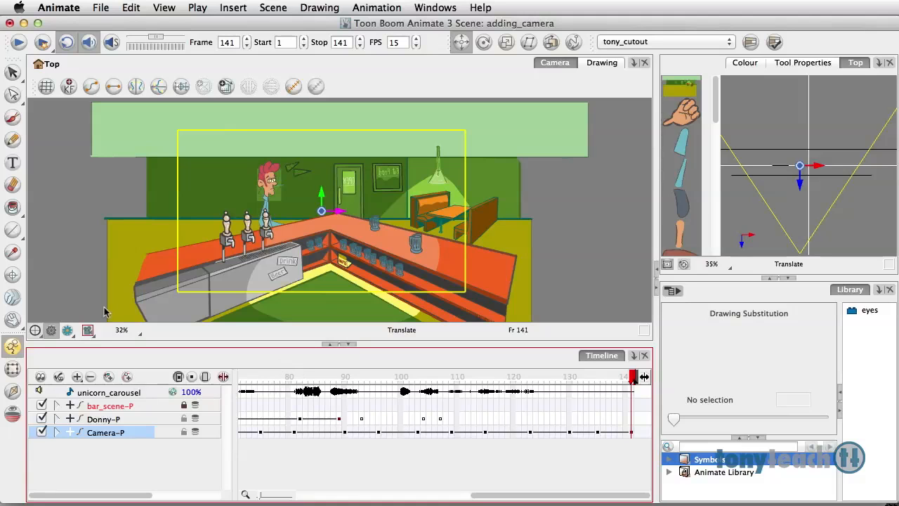
Step: Turn on the camera mask to hide everything outside the frame, and deselect the Camera-P layer
click(88, 330)
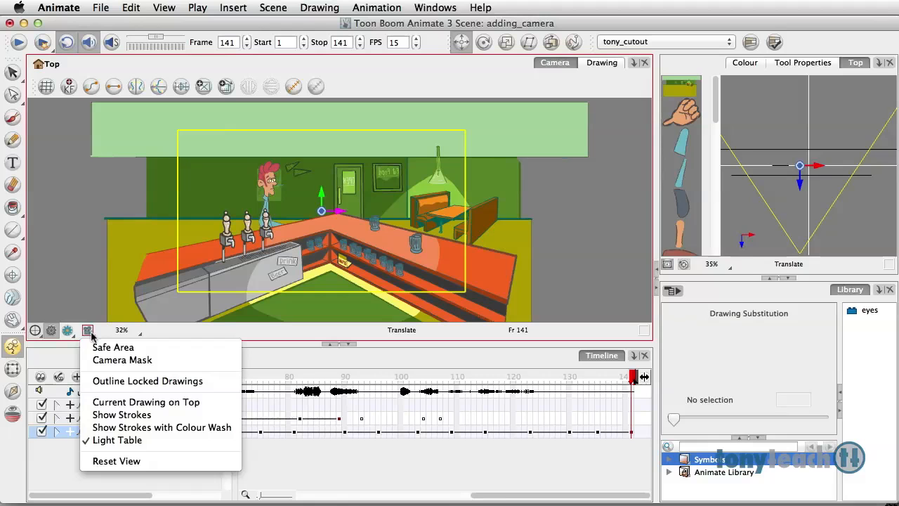
click(116, 360)
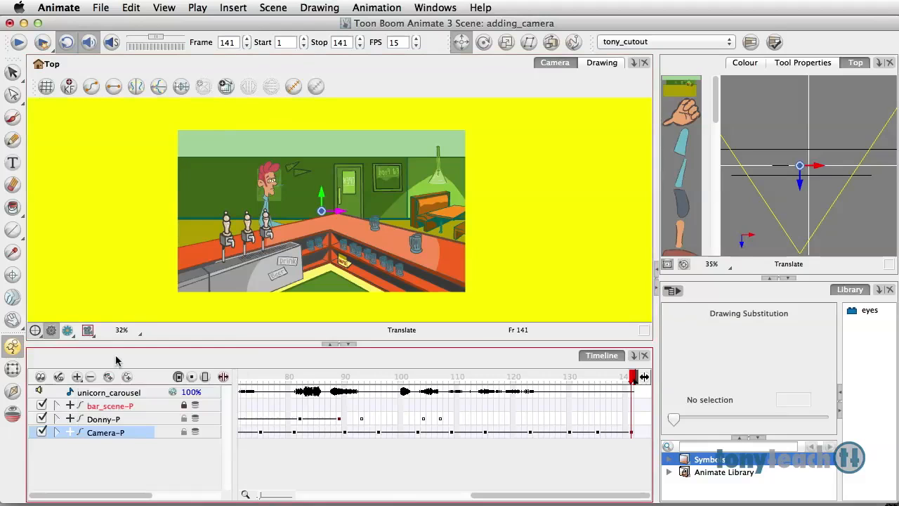
click(136, 452)
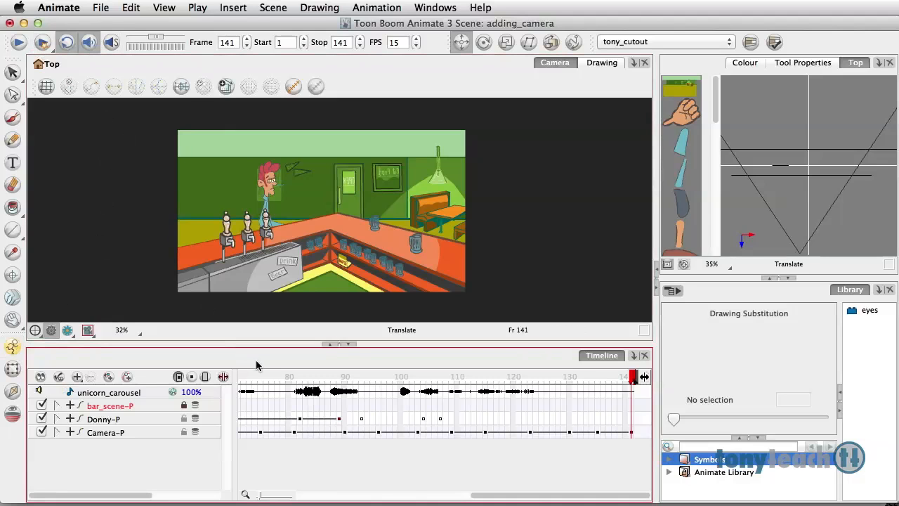
Step: Play the scene from frame 1 to review the handheld camera shake, and stop the playback
click(265, 377)
drag(140, 373, 119, 372)
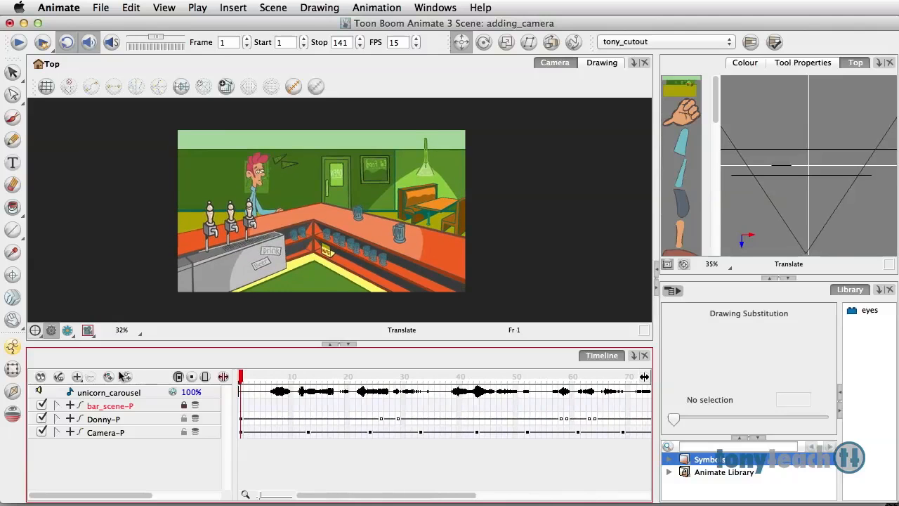
click(21, 45)
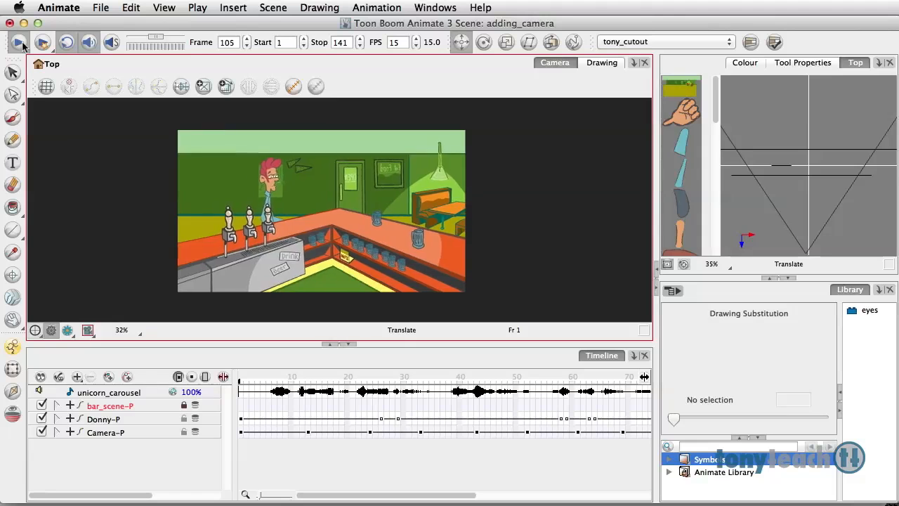
click(20, 44)
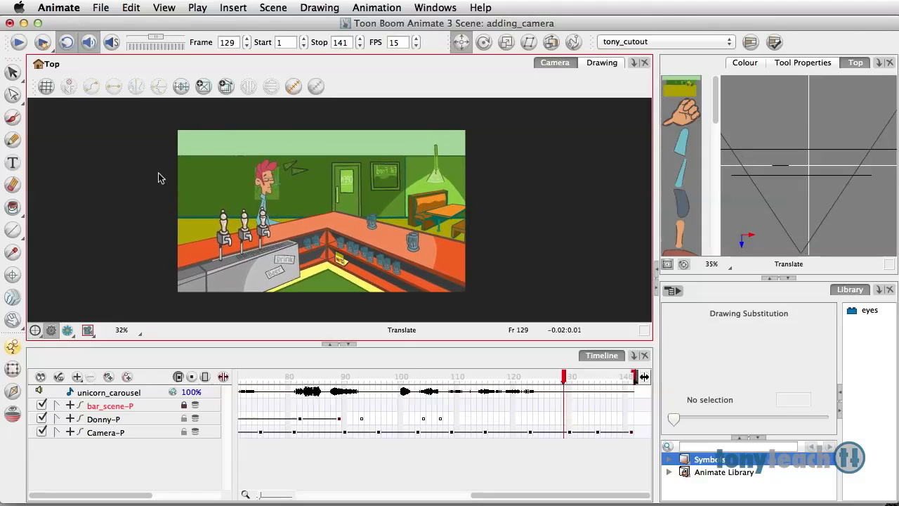
Step: Rename the Camera-P peg layer to shake_cam-P
click(117, 433)
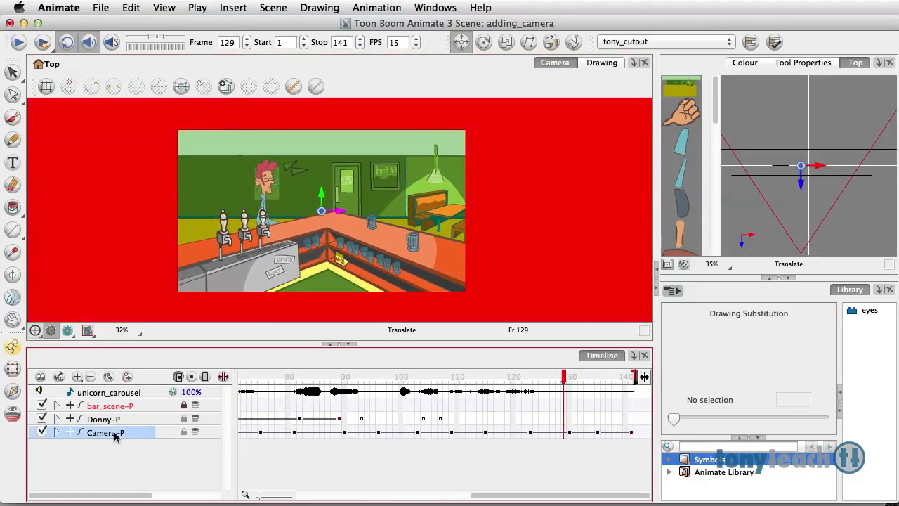
double_click(107, 434)
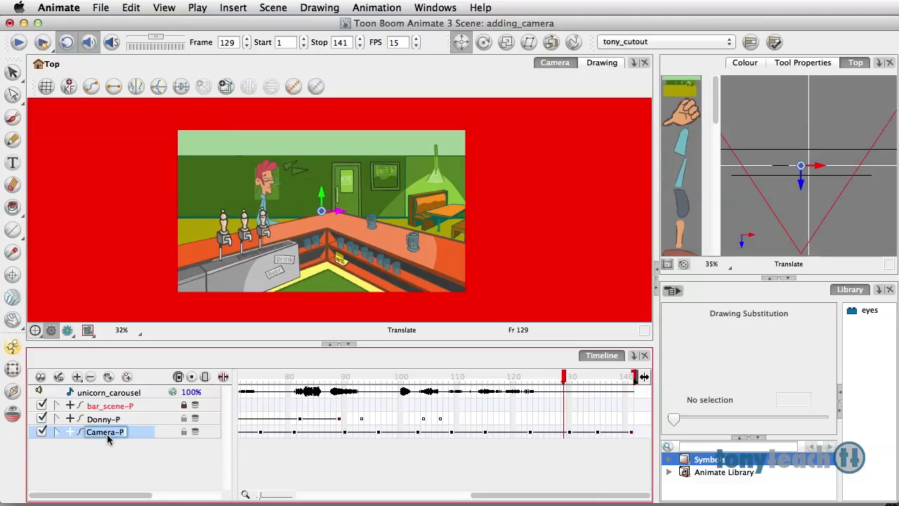
drag(115, 432, 86, 429)
text(sh)
text(ake_c)
text(am)
key(Return)
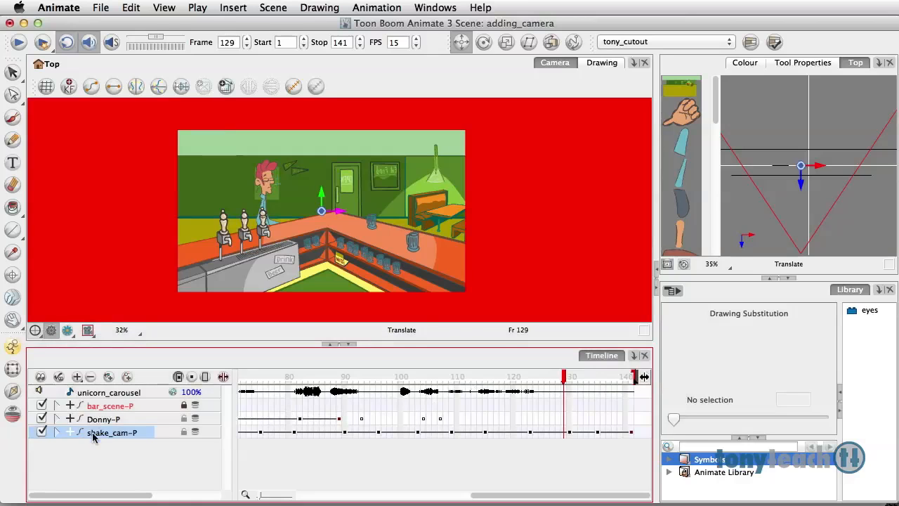
Step: Add a parent peg above shake_cam-P and name it move_cam-P-P
click(126, 377)
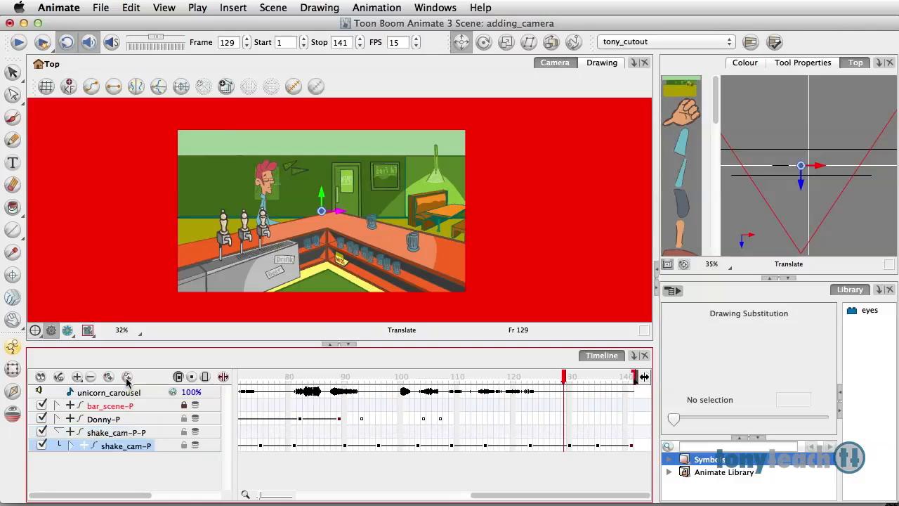
double_click(107, 434)
text(move)
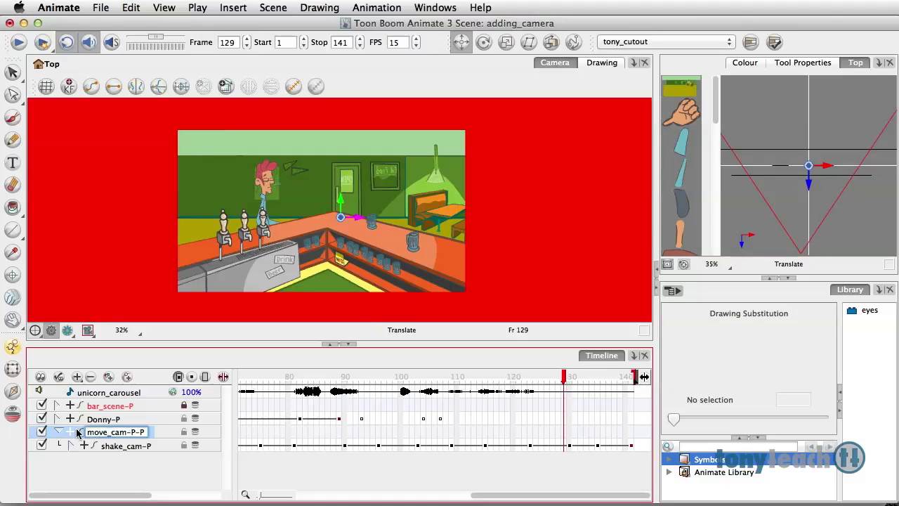
click(153, 458)
Step: Add a keyframe at frame 1 on the move_cam-P-P layer
drag(256, 378, 197, 377)
click(242, 431)
click(16, 348)
click(14, 347)
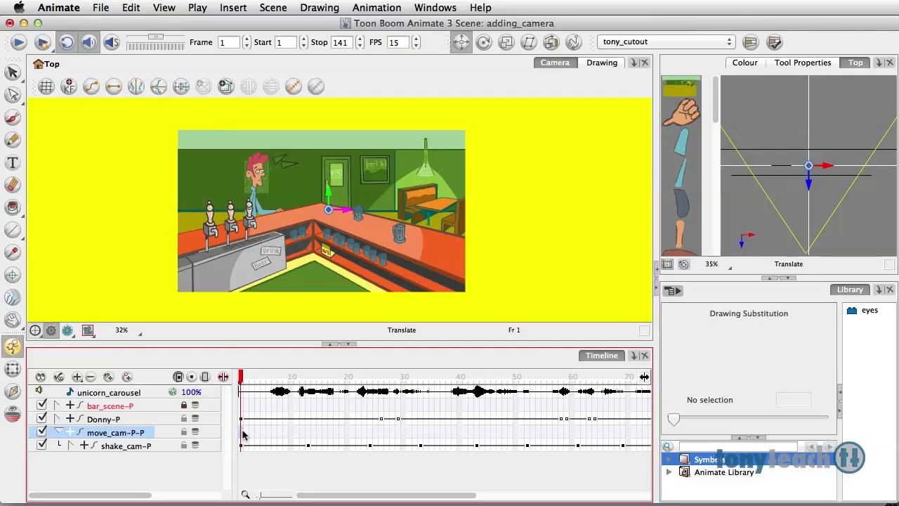
key(F6)
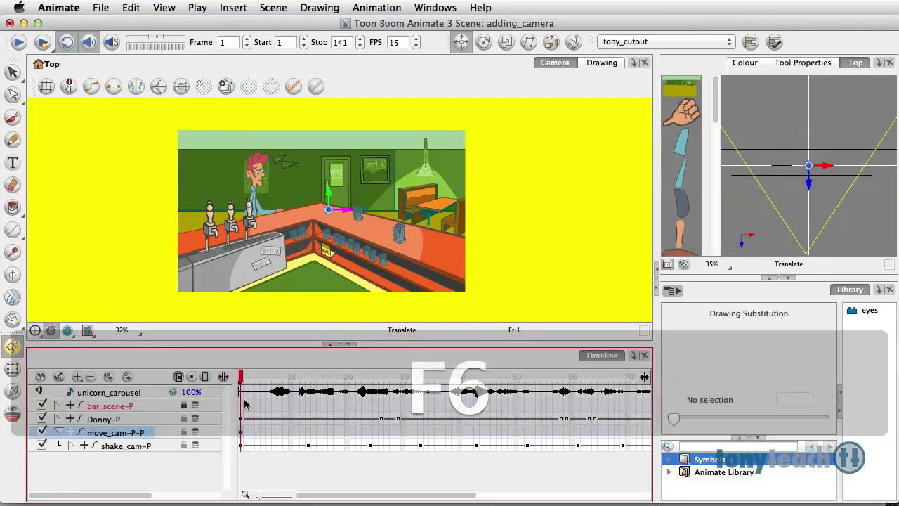
Step: Scrub the timeline to frame 41 and turn on sound scrubbing
drag(241, 382, 464, 407)
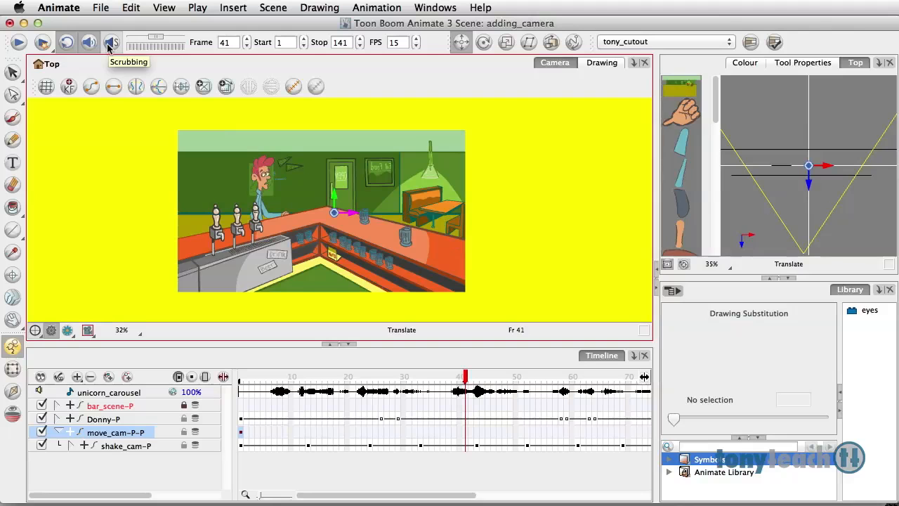
click(111, 43)
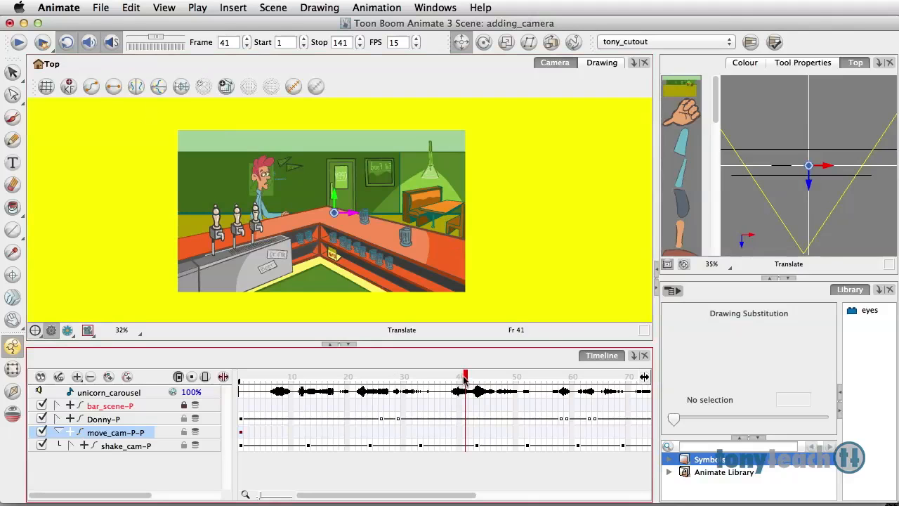
Step: At frame 79, translate the move_cam-P-P peg forward into the scene and left toward the bartender
drag(468, 380, 524, 420)
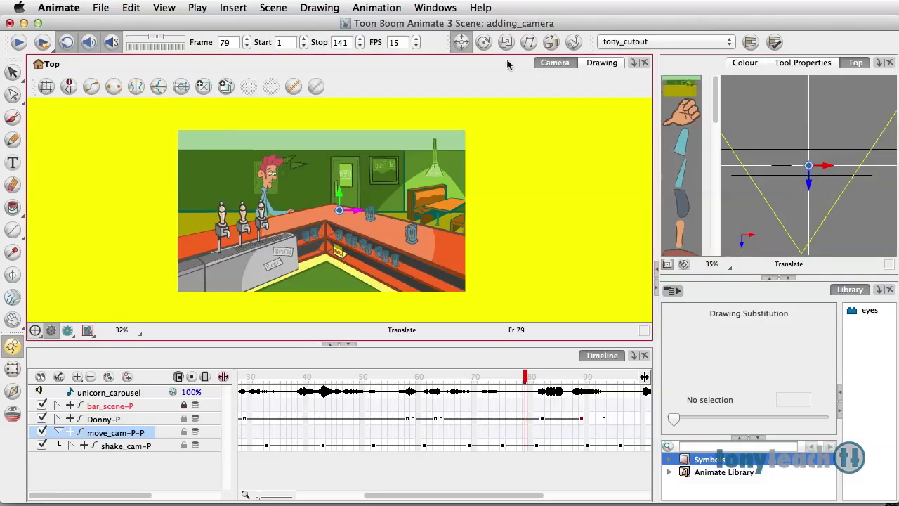
drag(808, 184, 805, 156)
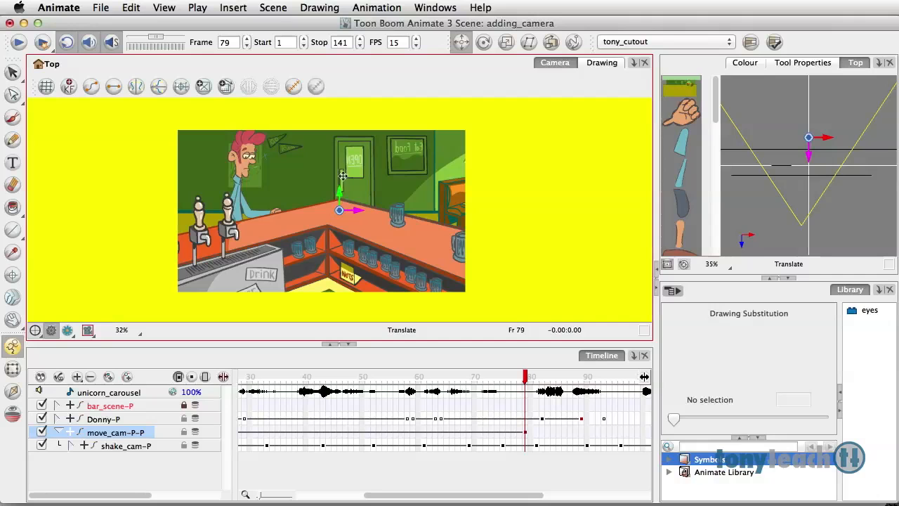
drag(358, 211, 319, 211)
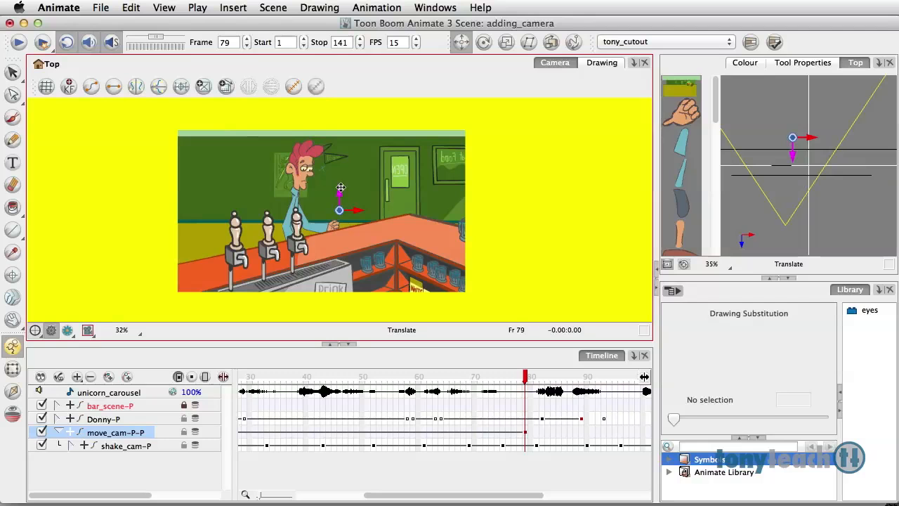
Step: Play the scene from frame 1 to review the combined push-in and shake, and scrub to frame 15
click(528, 381)
drag(523, 380, 209, 373)
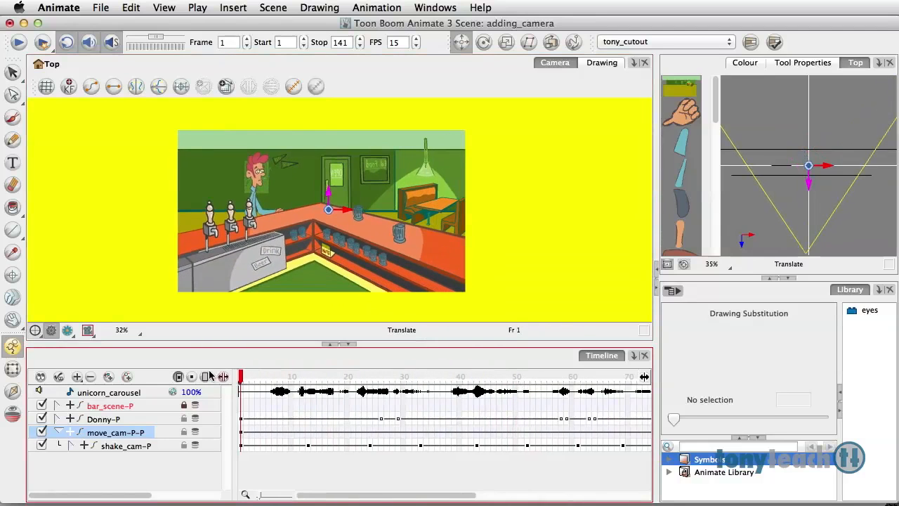
click(18, 43)
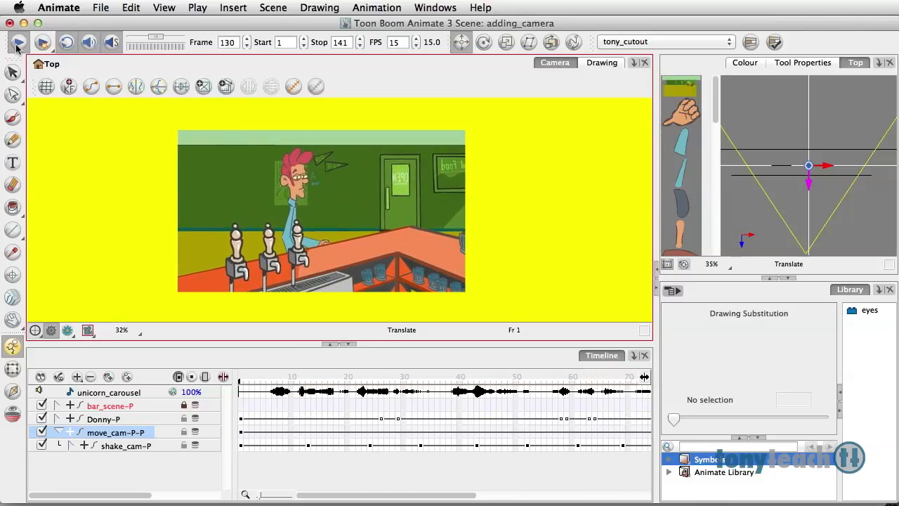
click(18, 43)
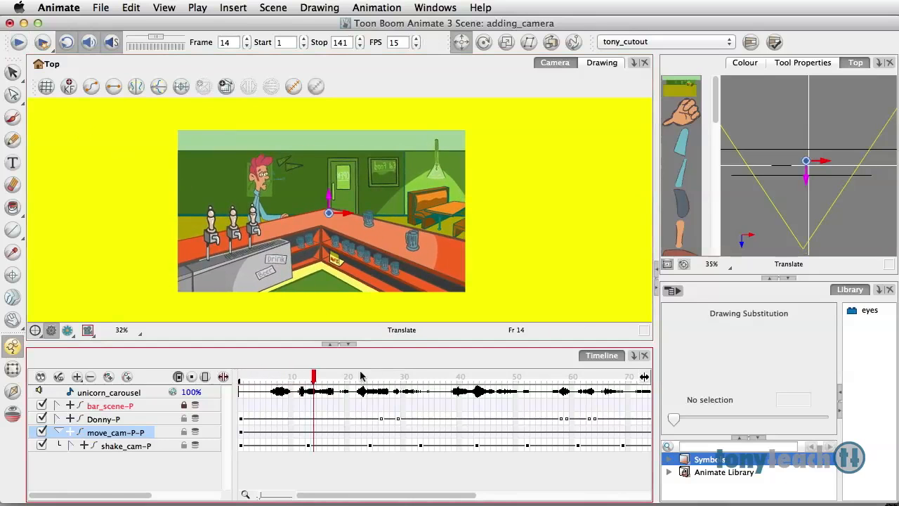
click(319, 377)
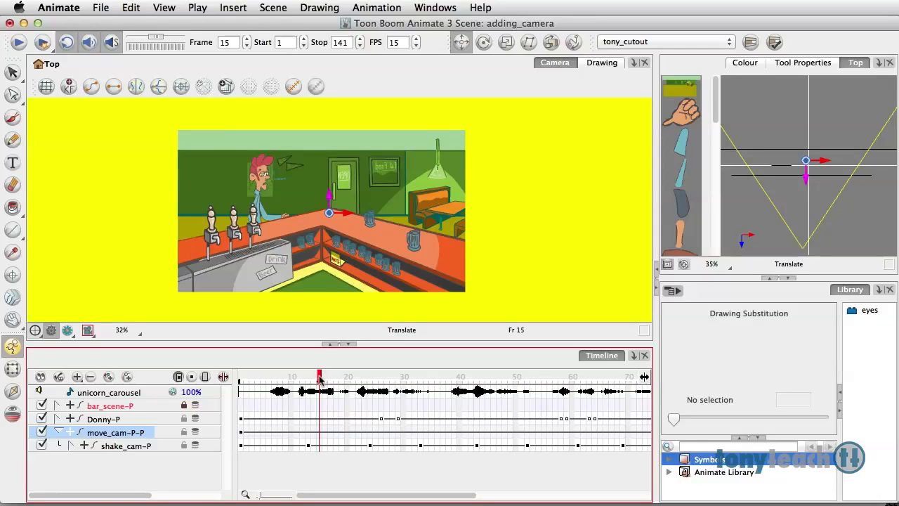
click(321, 343)
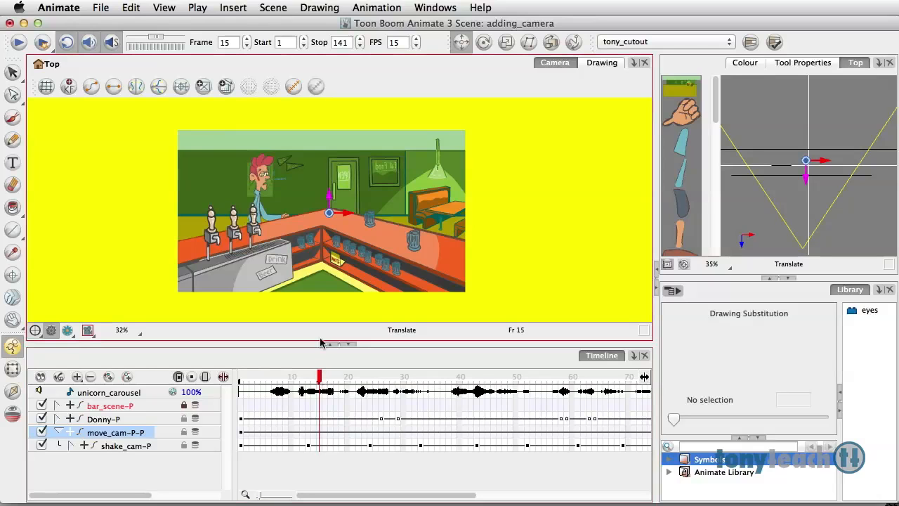